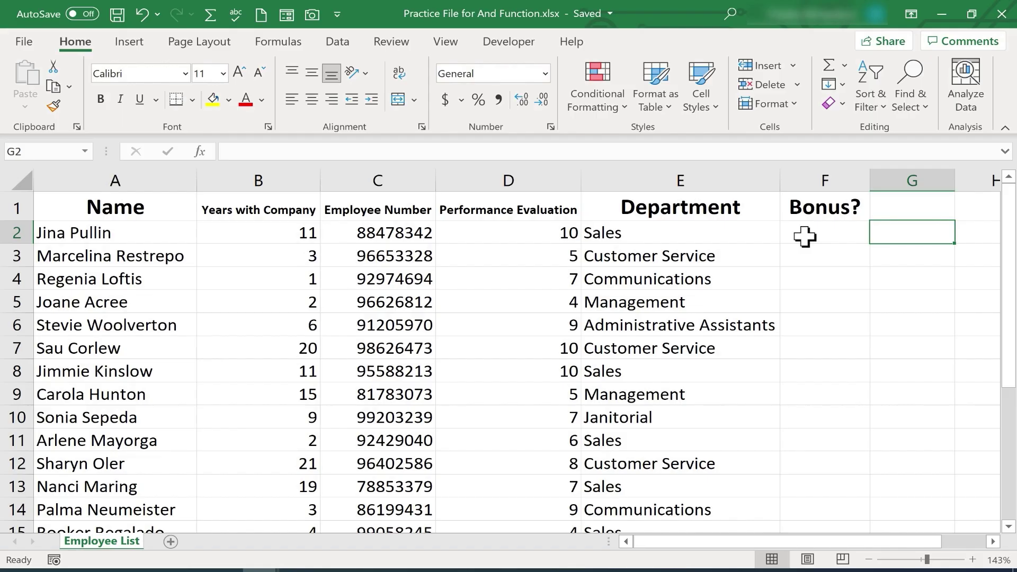
Begin the formula =and(b2>4, in cell F2 to check years with the company
click(811, 238)
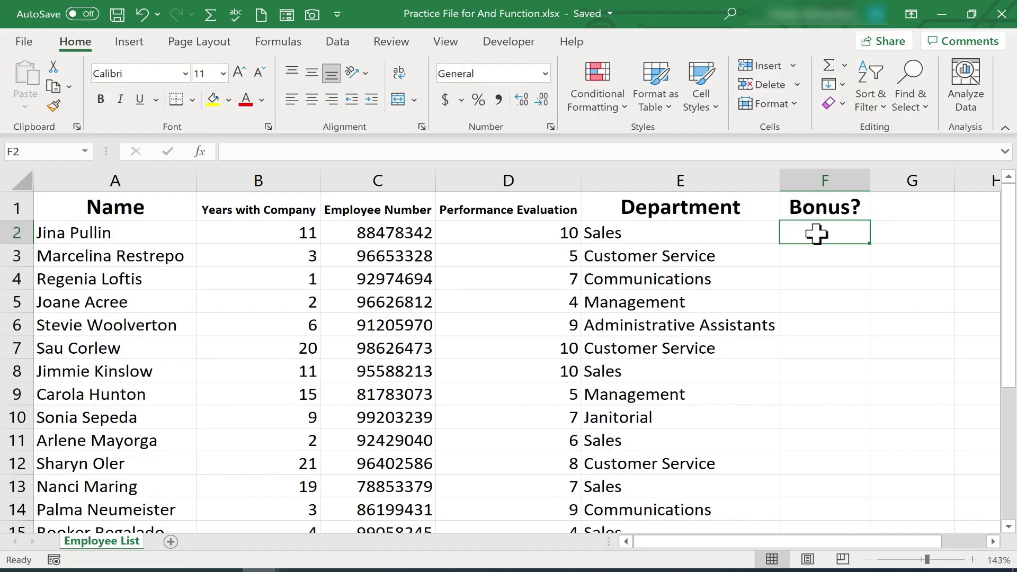
text(=and()
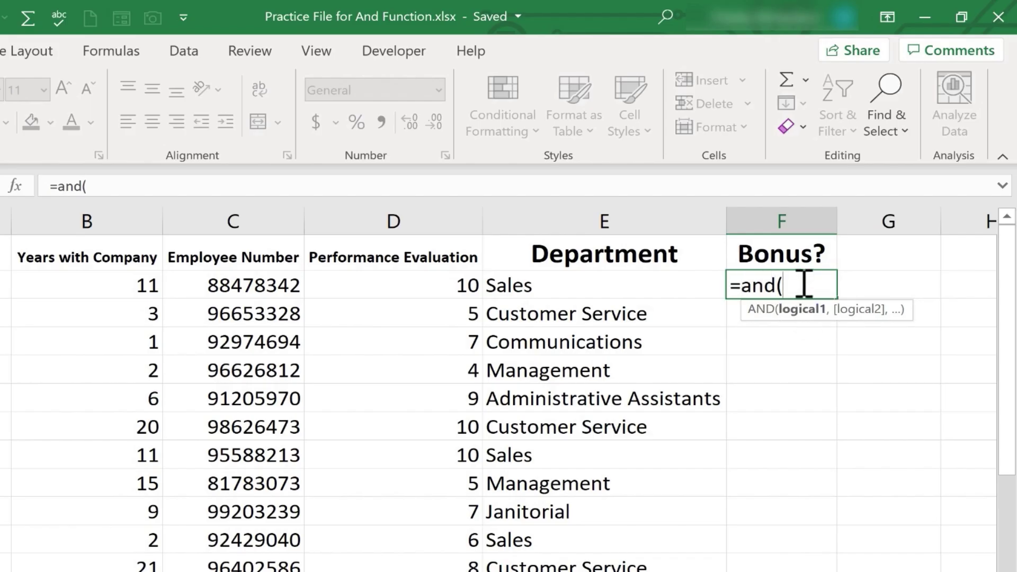
text(b2)
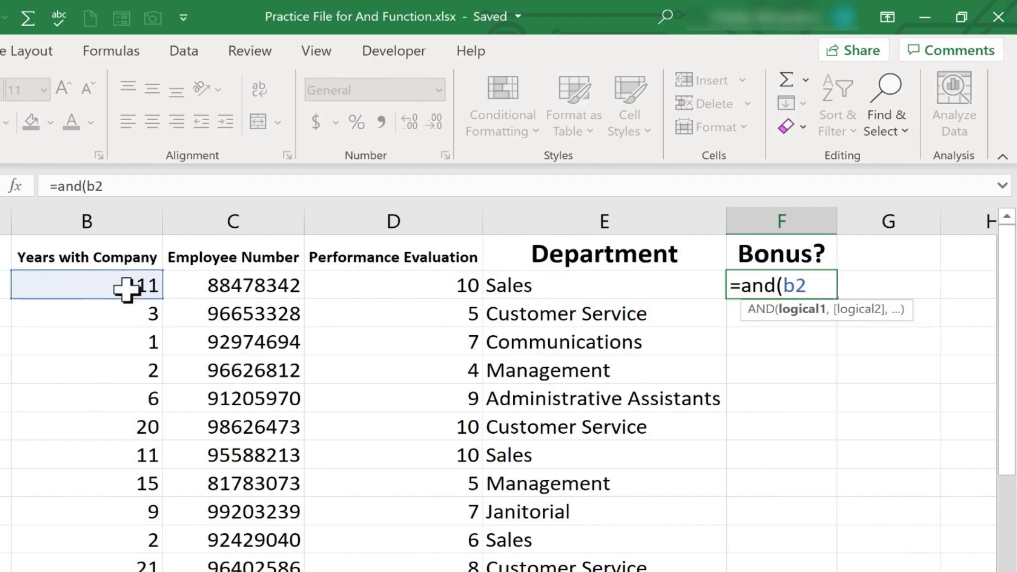
text(>)
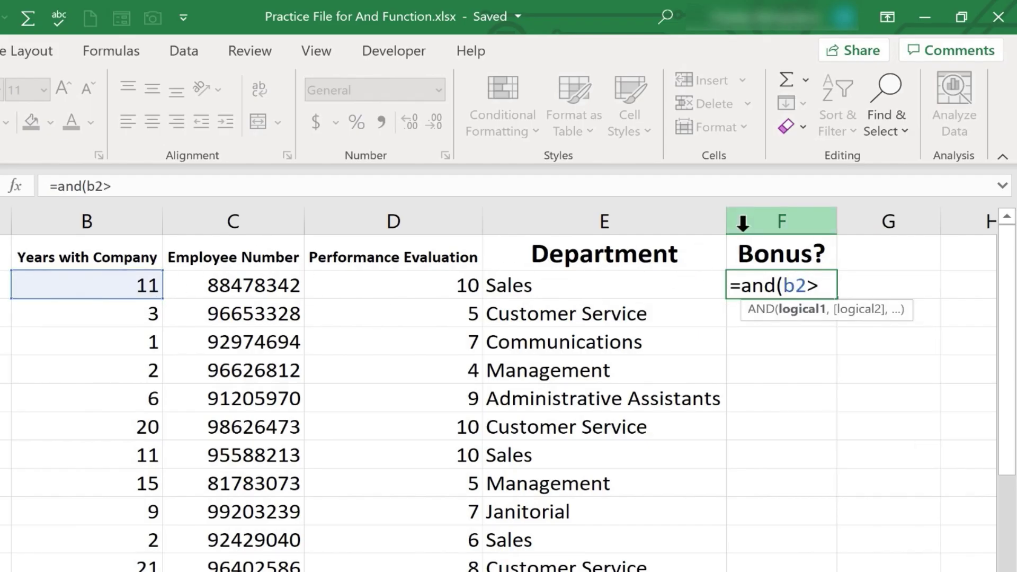
text(4,)
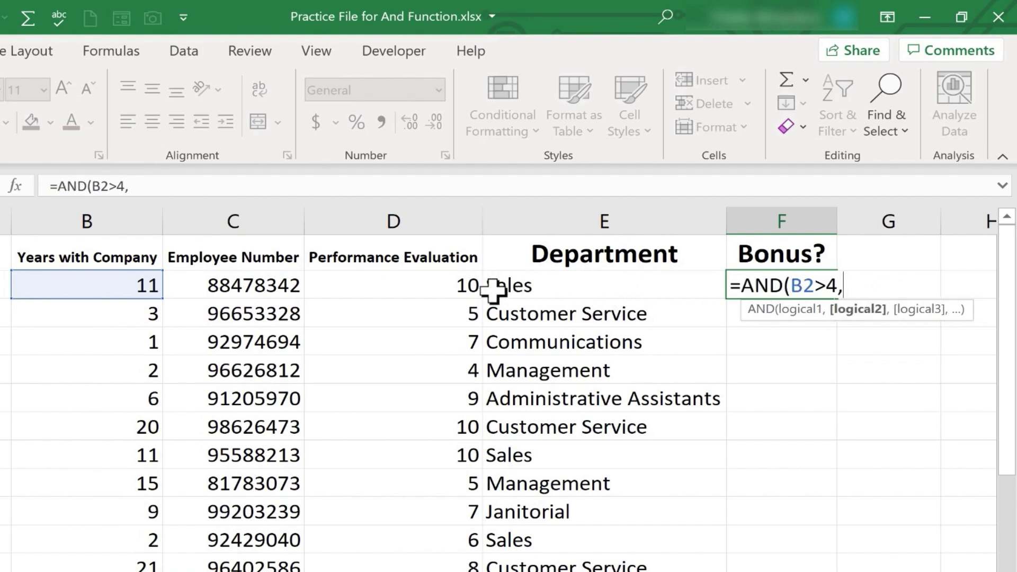
Complete F2's formula as =AND(B2>4,D2>5,E2="Sales") and enter it
click(414, 283)
text(>)
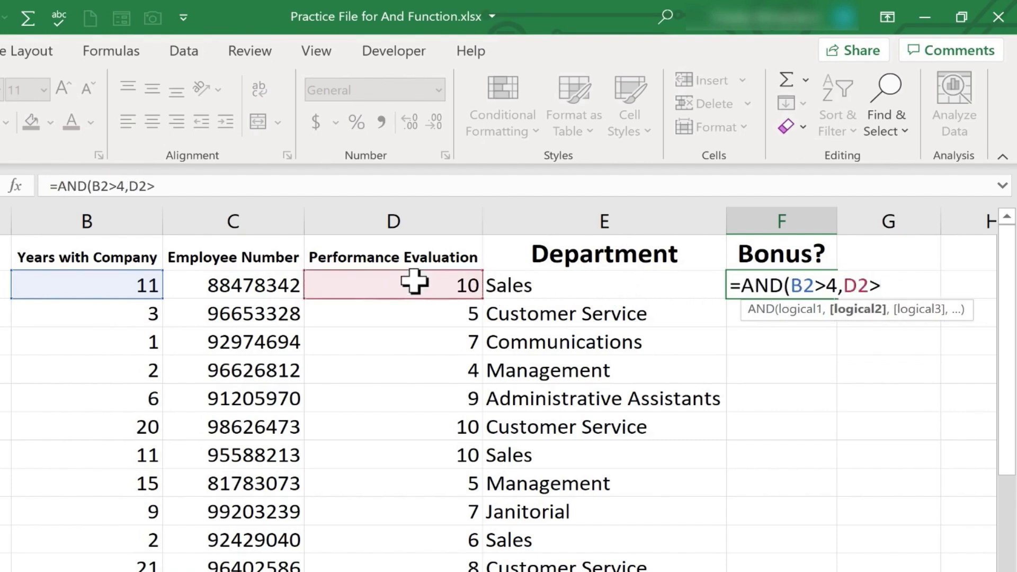
text(5)
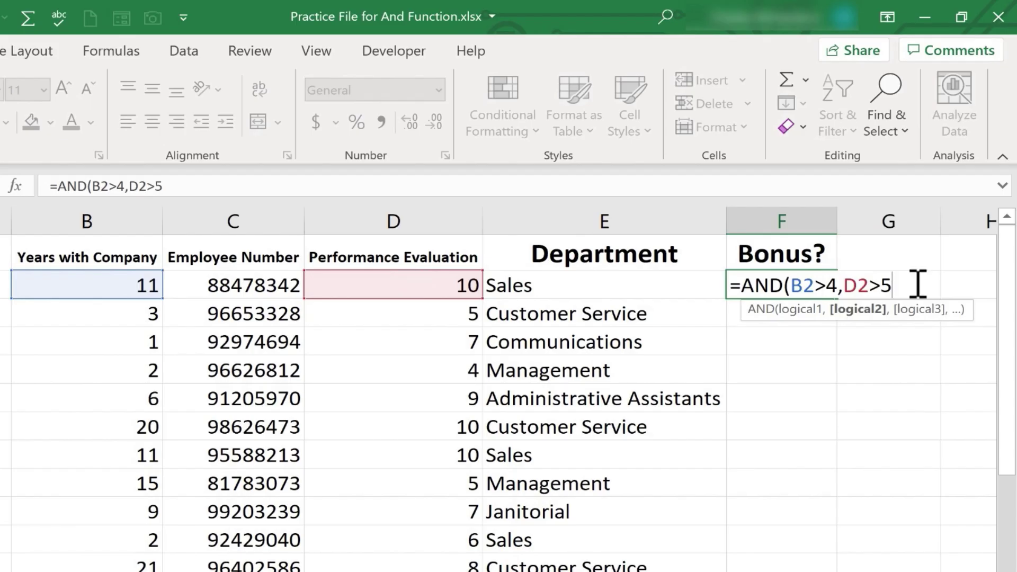
text(,)
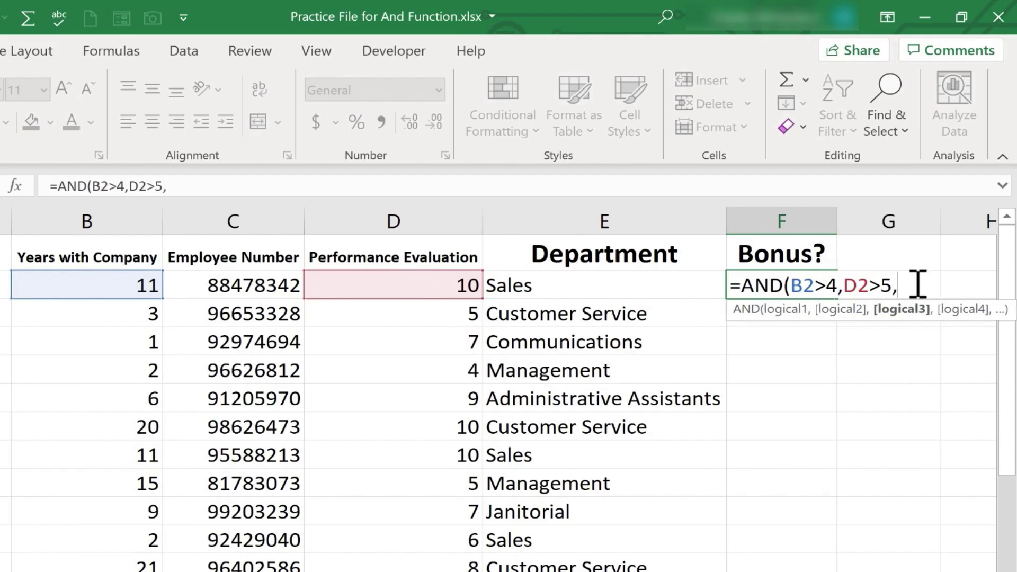
text(E2)
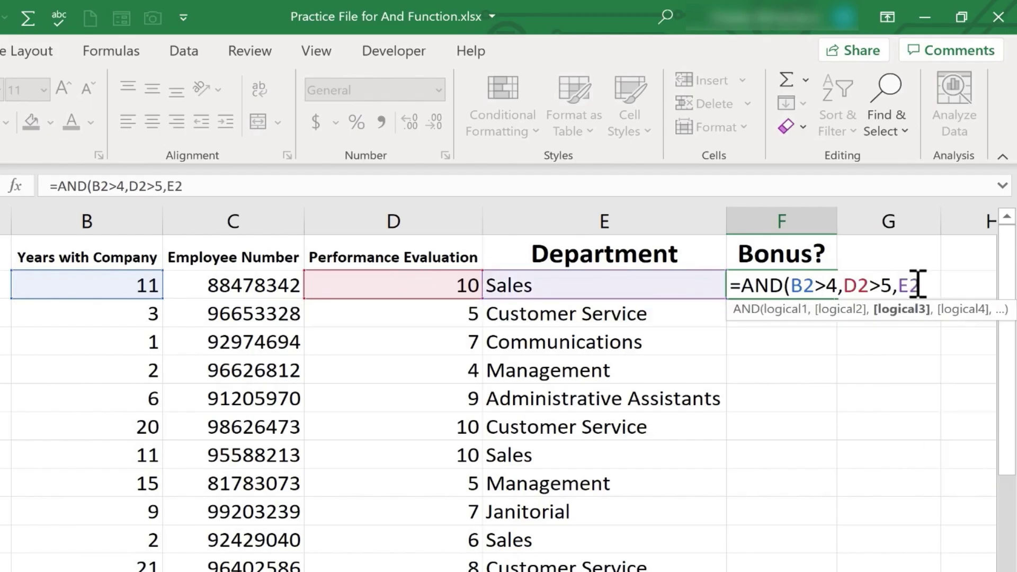
text(=")
text(Sales")
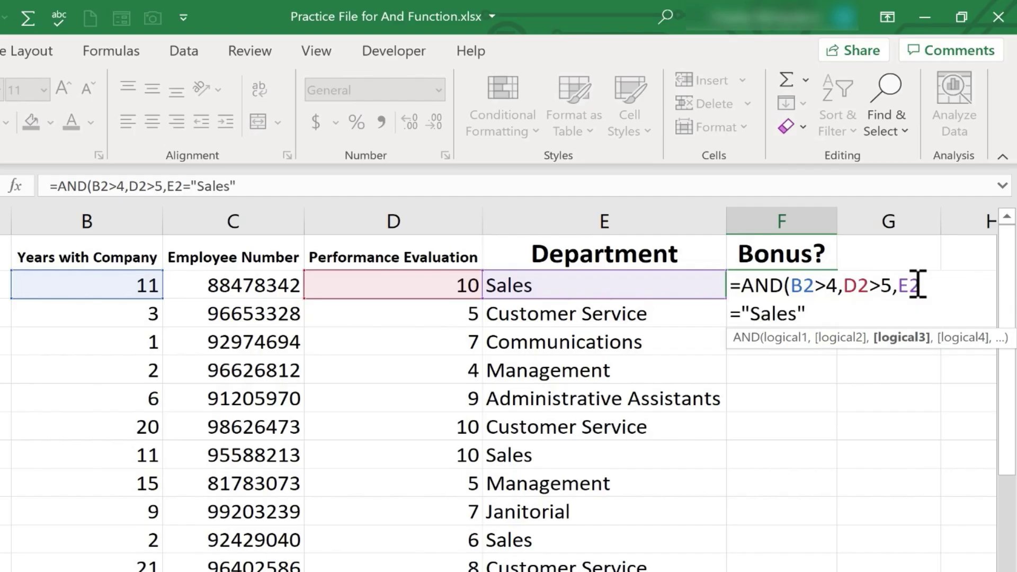
text())
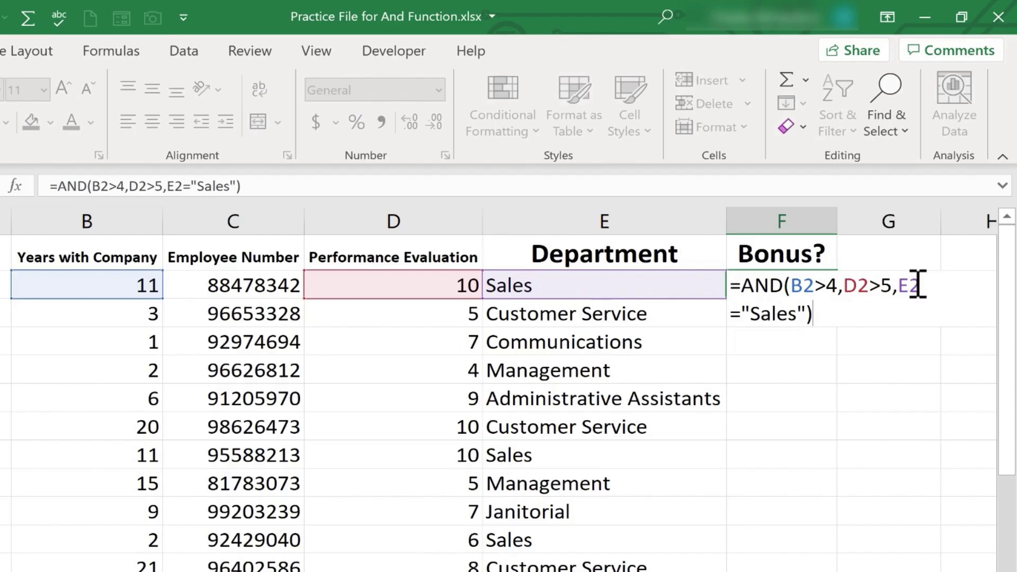
key(Return)
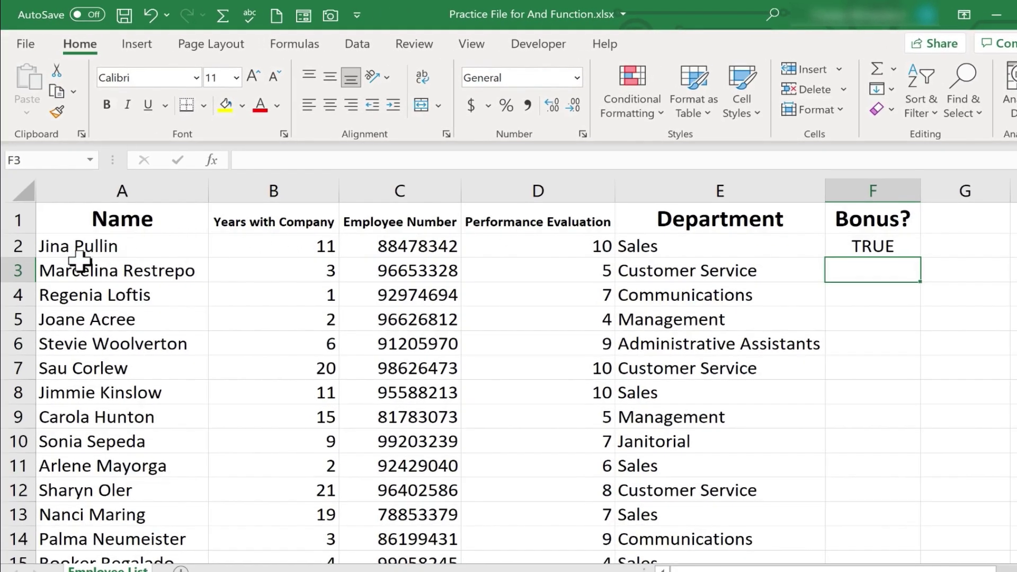
key(Up)
key(F2)
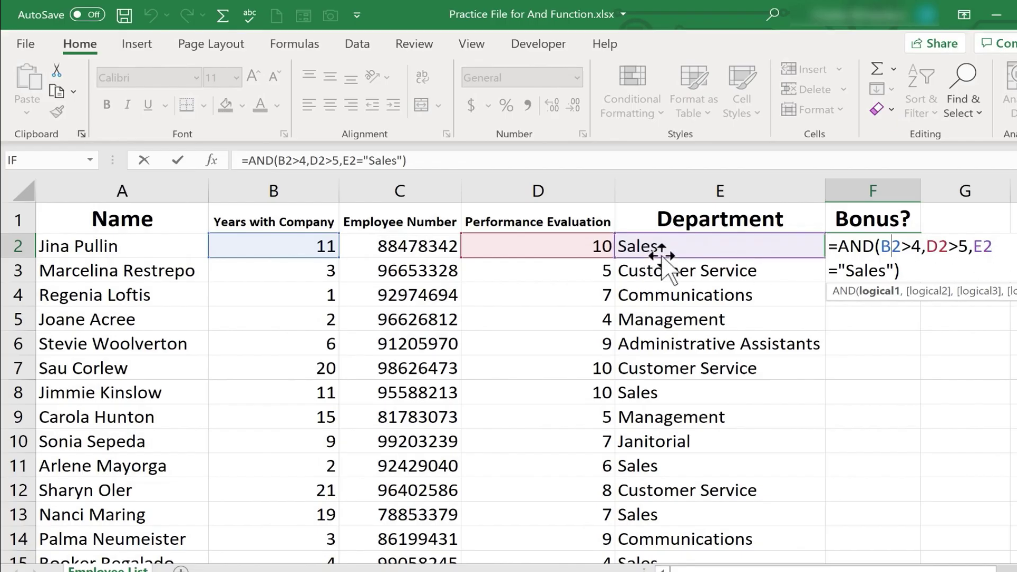
key(ctrl+Return)
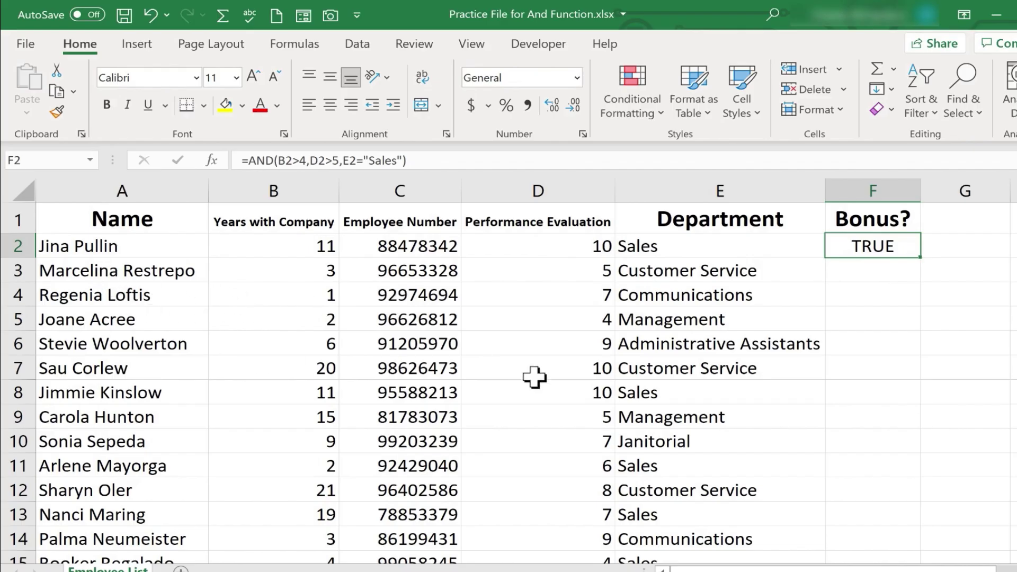
Fill the AND formula down from F2 to F23 and check the copied formula in F6
double_click(925, 259)
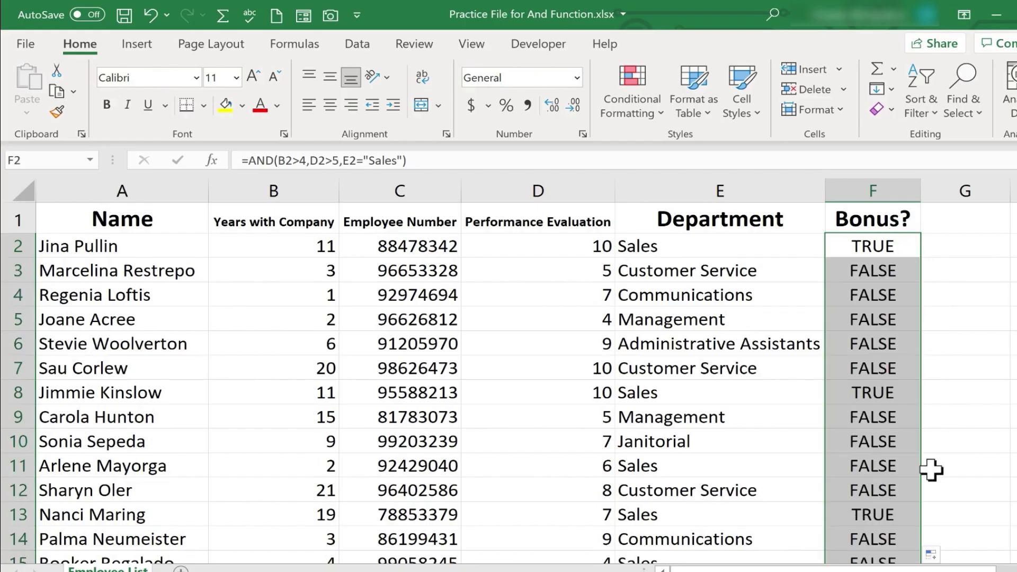
scroll(931, 470, down, 5)
scroll(928, 475, down, 1)
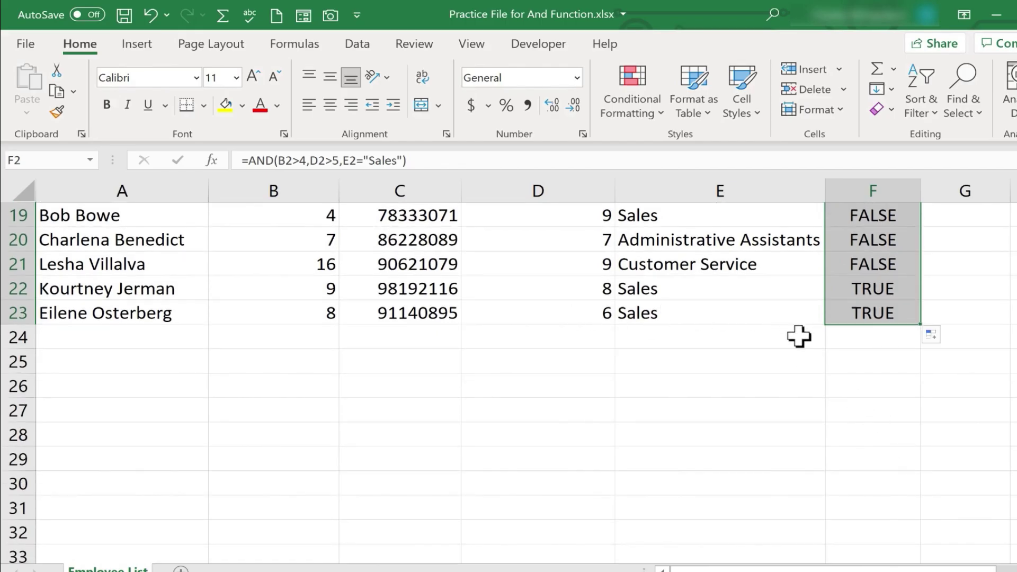
scroll(875, 334, up, 1)
scroll(874, 334, up, 6)
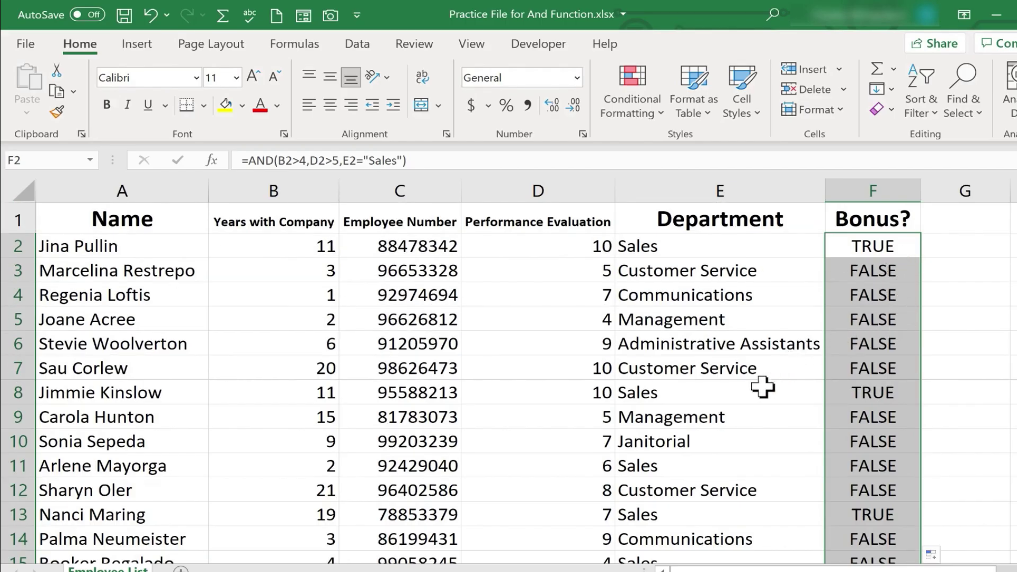
scroll(657, 414, down, 2)
scroll(658, 415, up, 2)
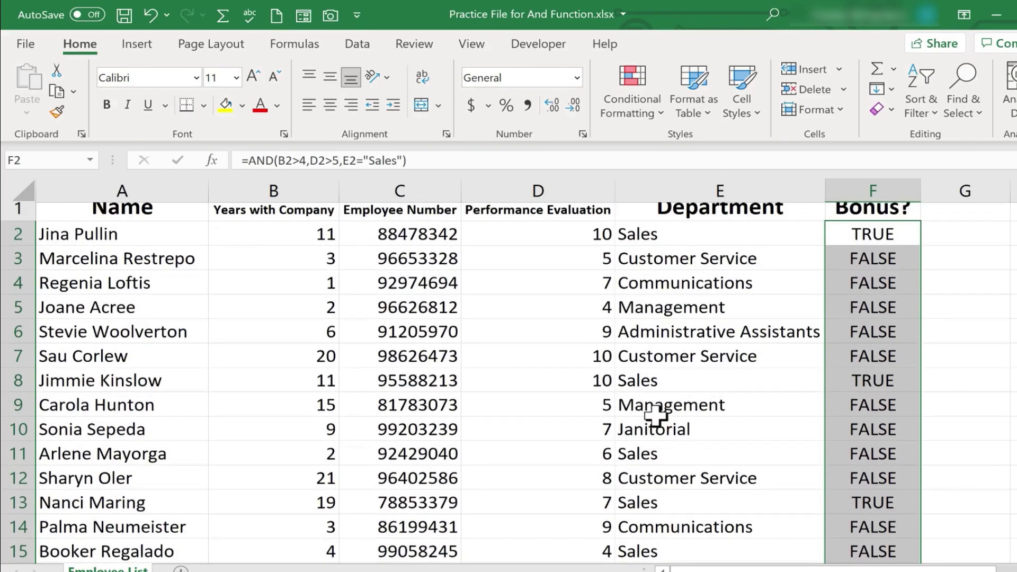
click(896, 344)
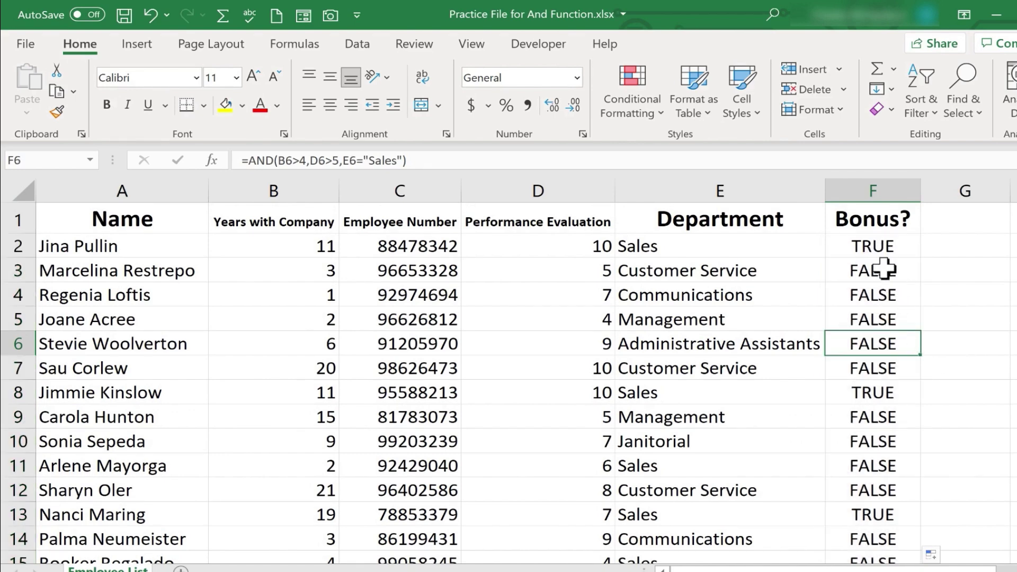
click(875, 244)
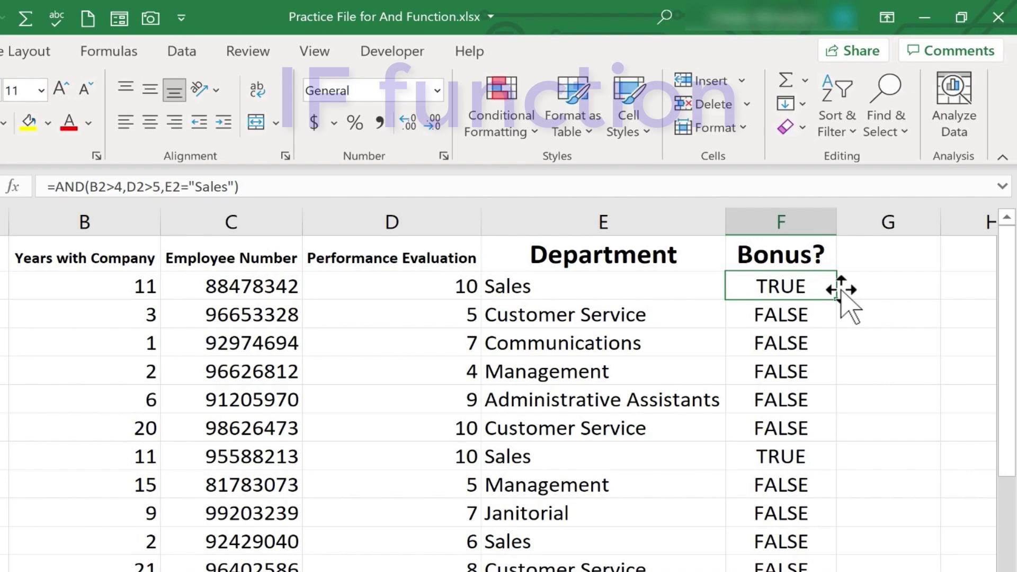
Rewrite F2 as =if(and(B2>4,D2>5,E2="Sales"),"Bonus") without entering it yet
text(=if)
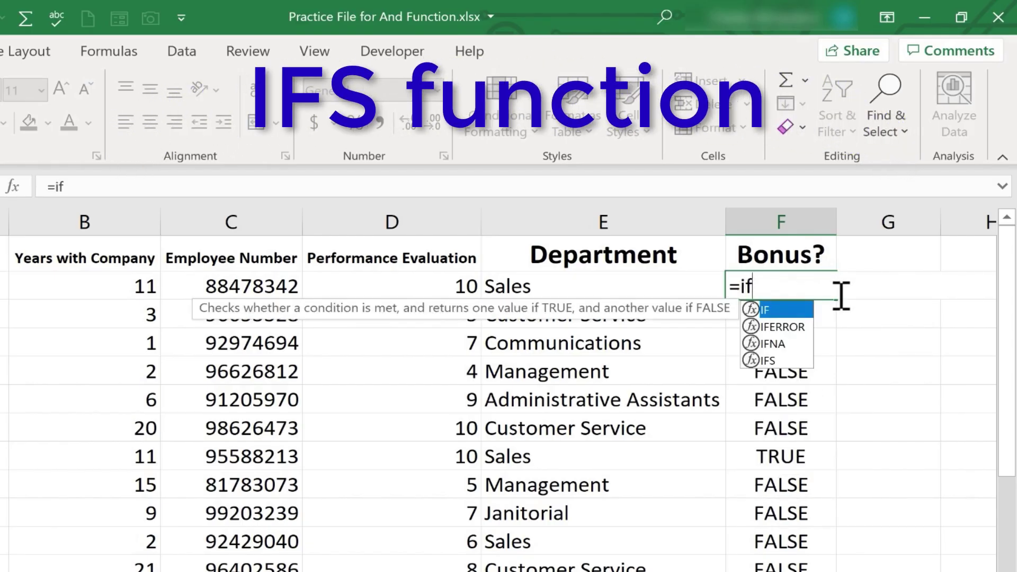
key(shift+Left)
key(shift+Left)
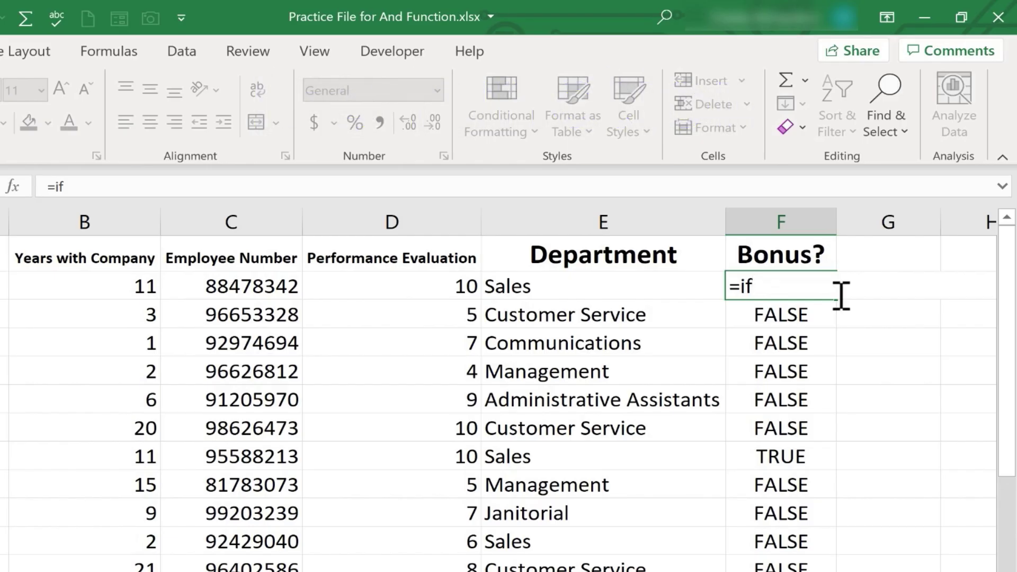
text(()
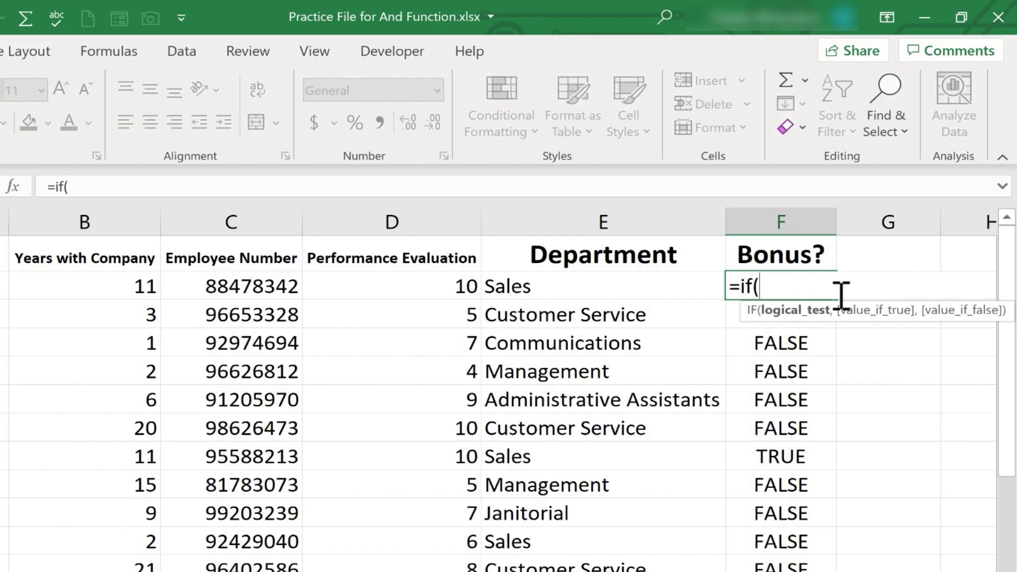
text(and)
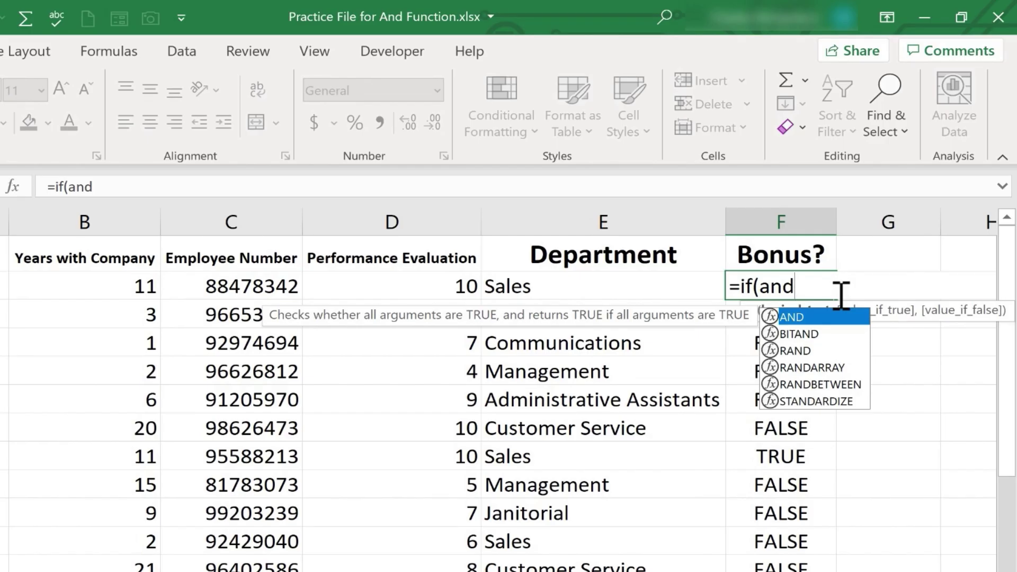
text(()
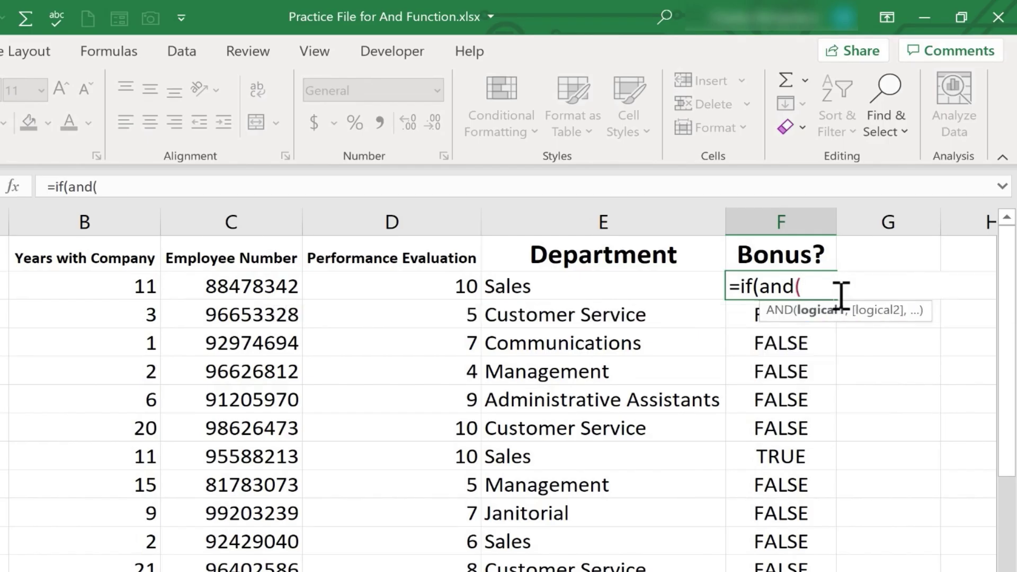
key(shift+Home)
key(End)
text(B2>4,)
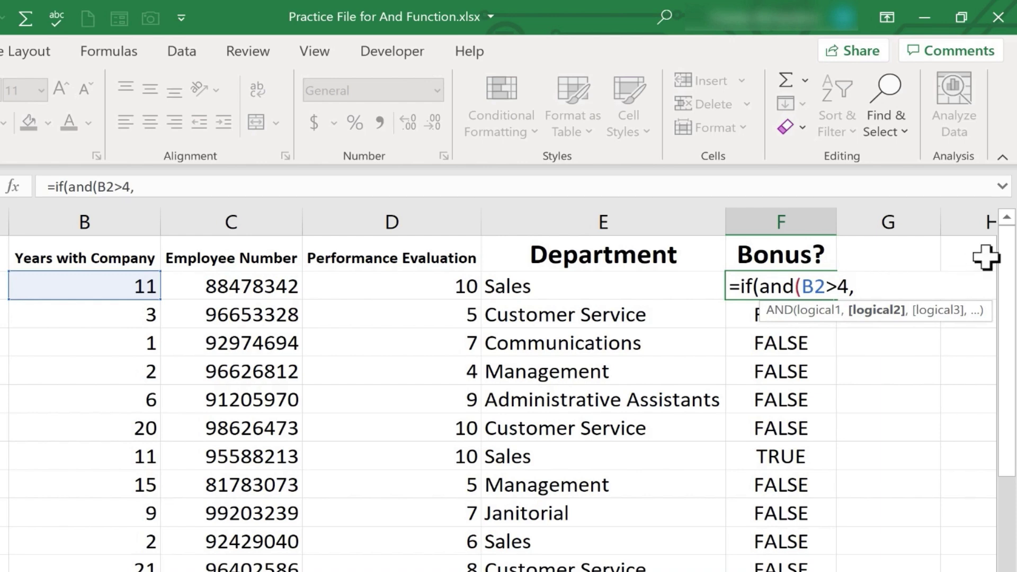
text(D)
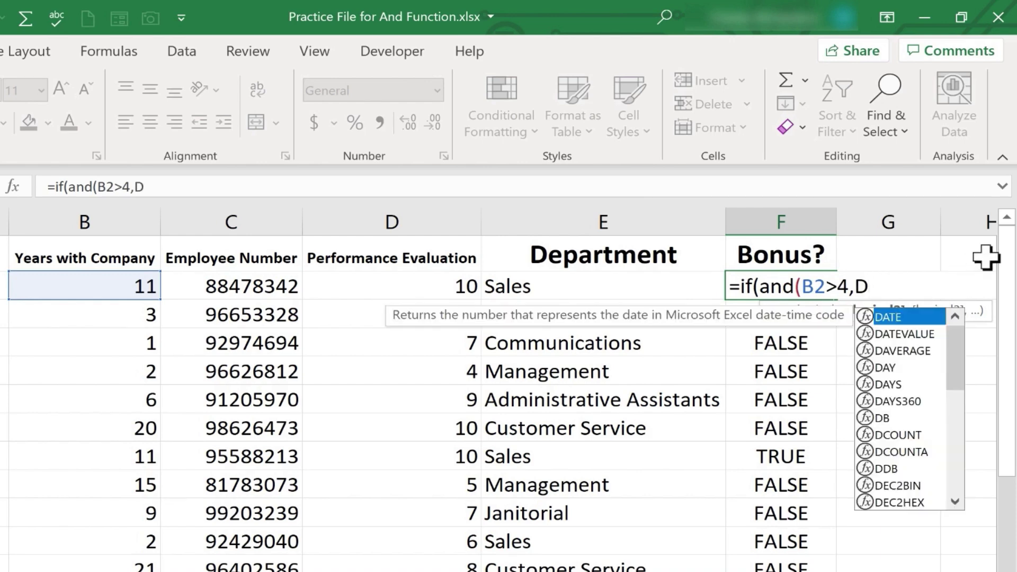
text(2>5,)
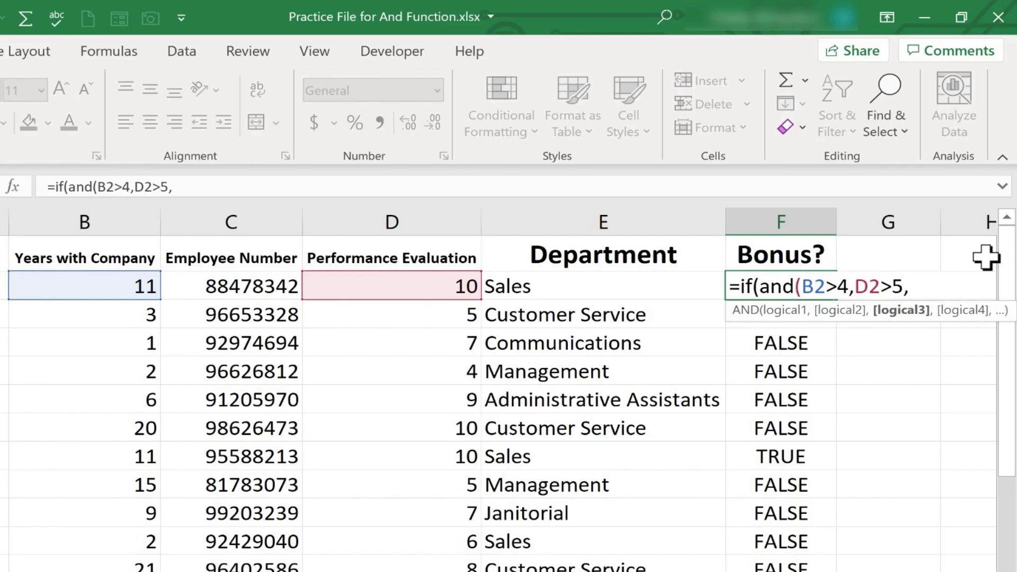
text(E2=)
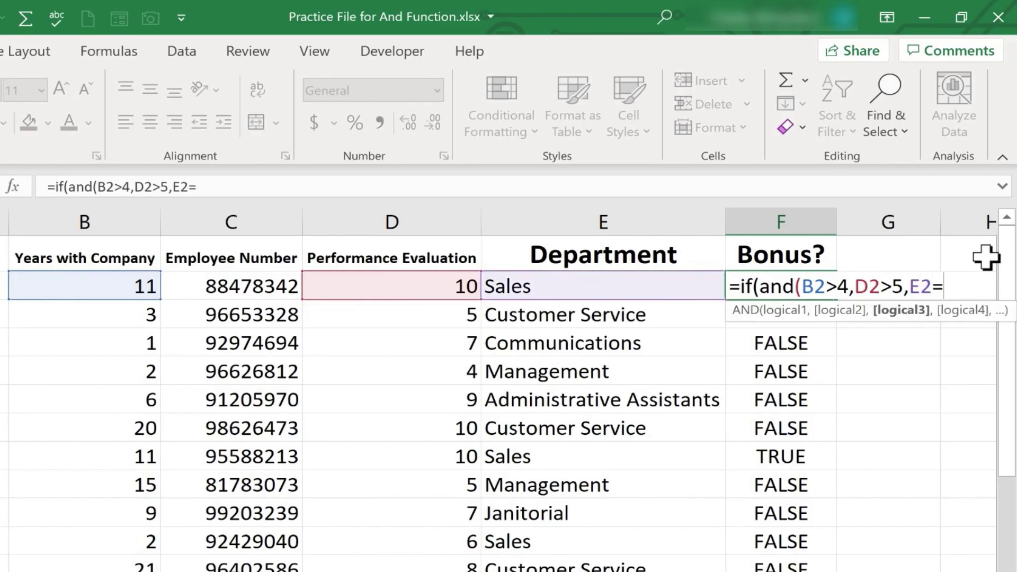
text("Sales")
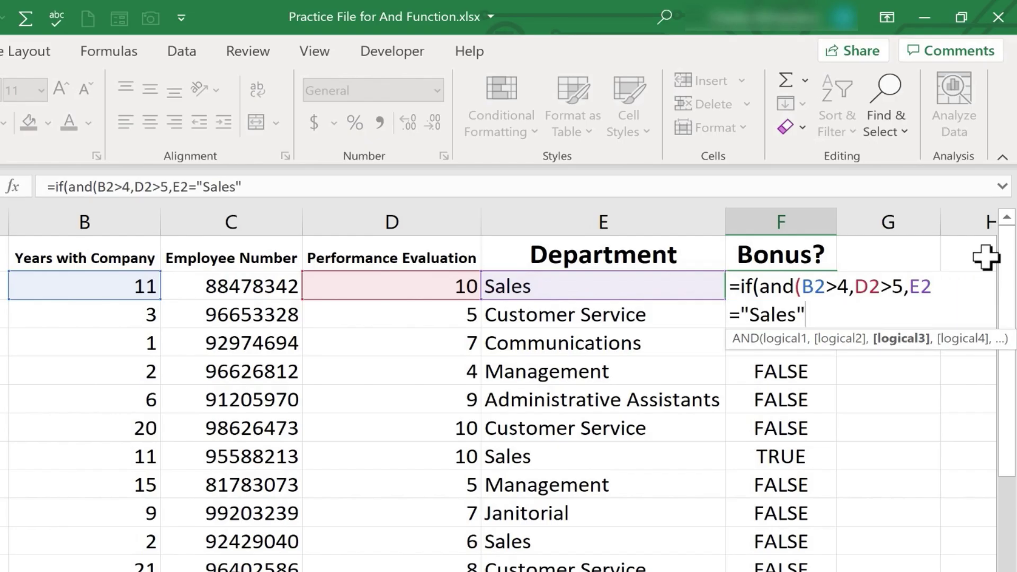
text())
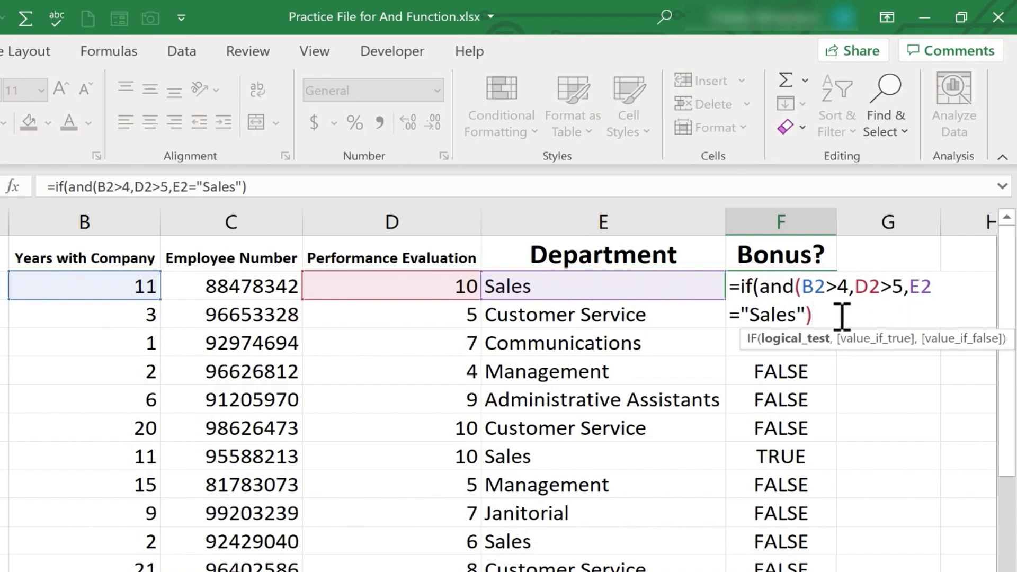
text(,)
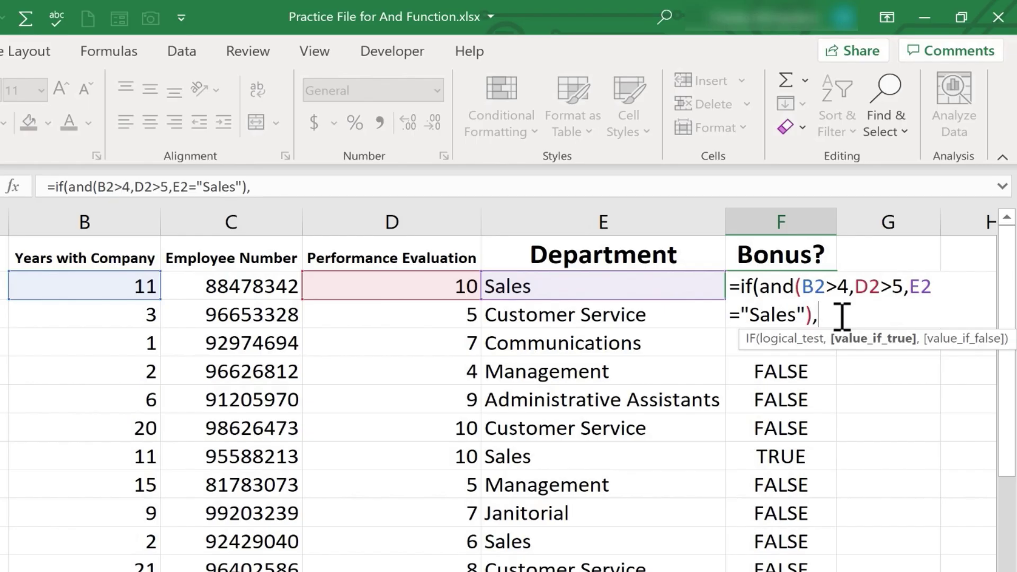
text("Bonus")
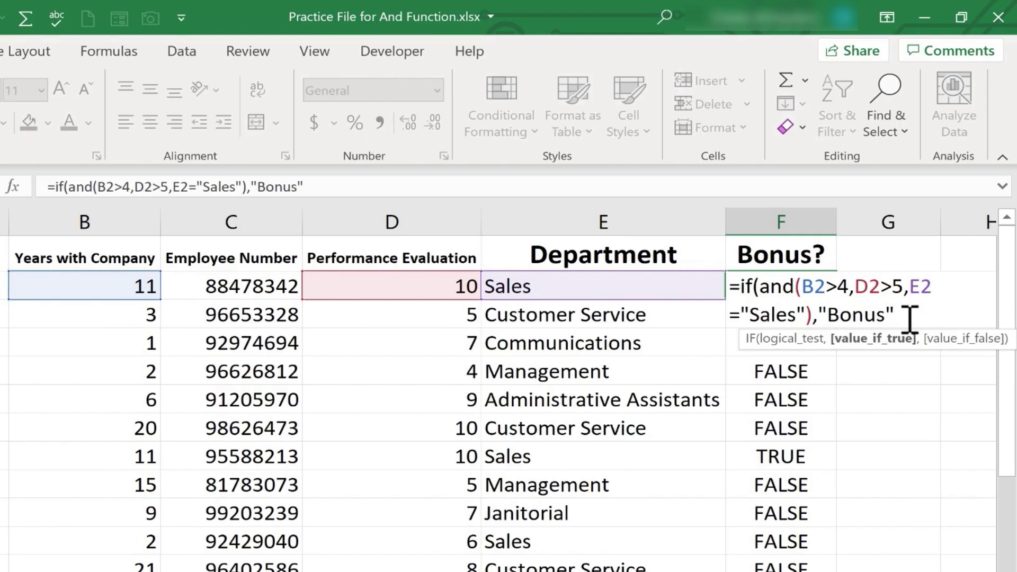
text())
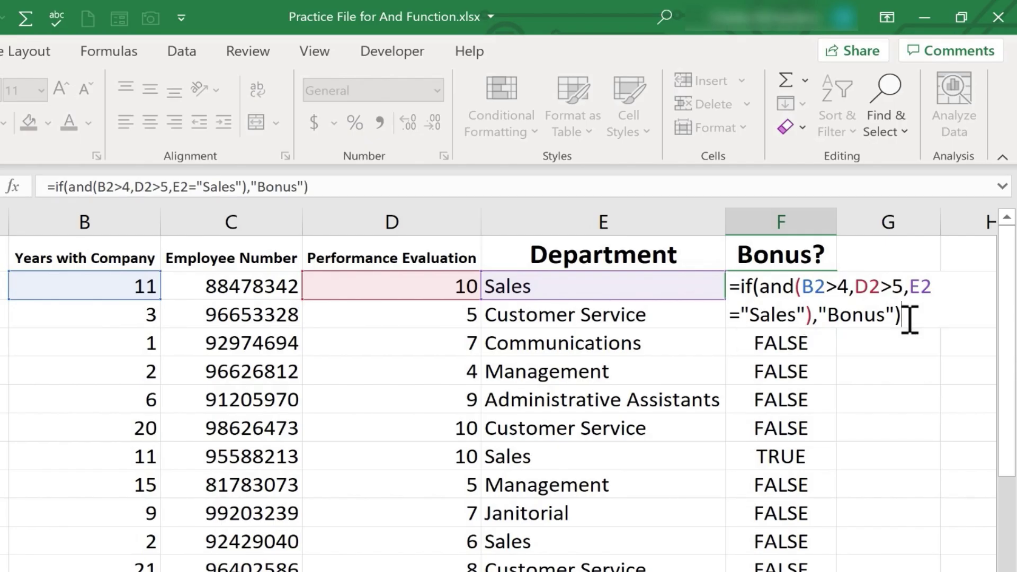
Enter the IF formula in F2, fill it down the Bonus? column, and reopen F2 for editing
key(Return)
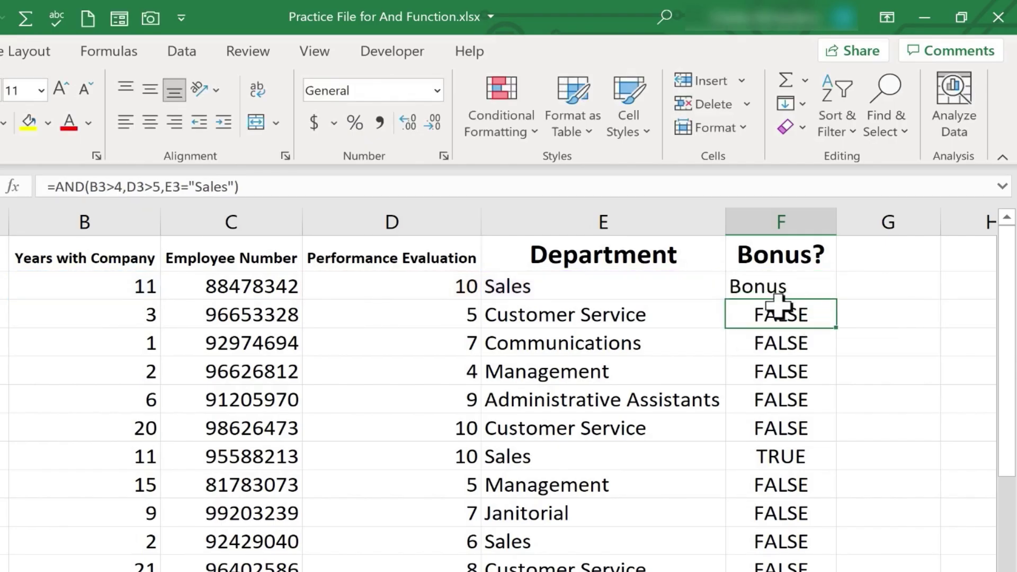
click(768, 284)
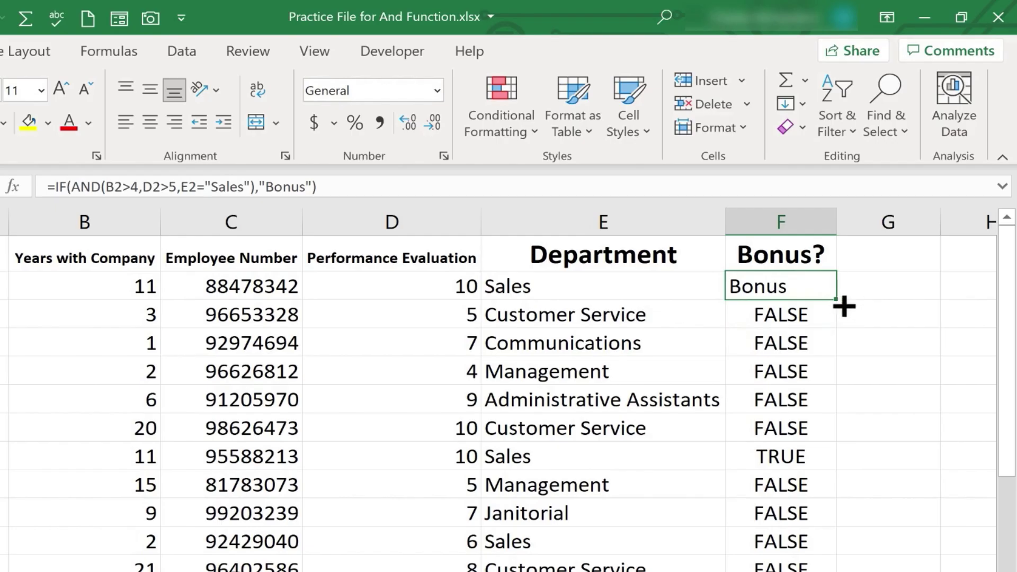
double_click(840, 300)
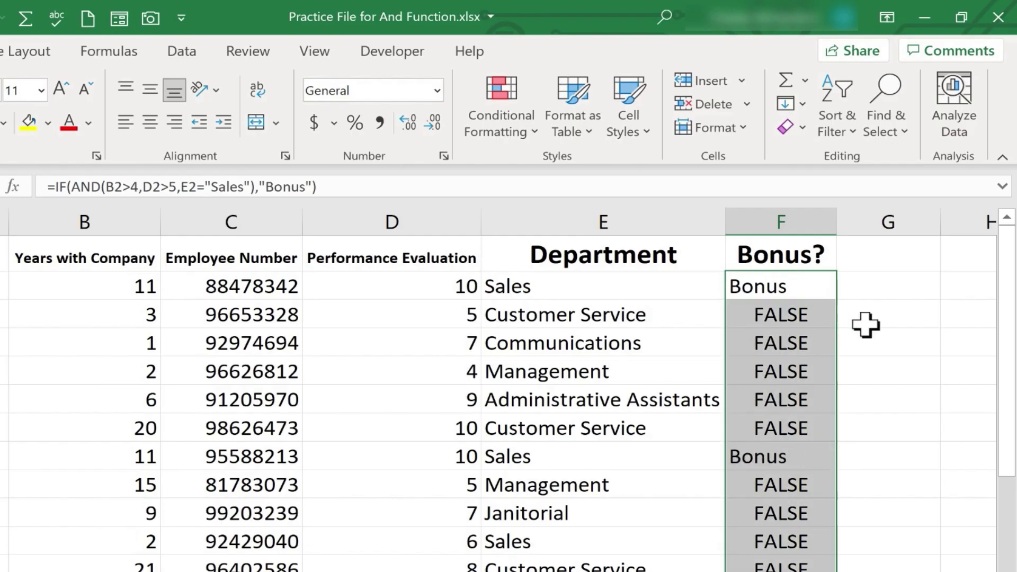
click(848, 350)
click(795, 289)
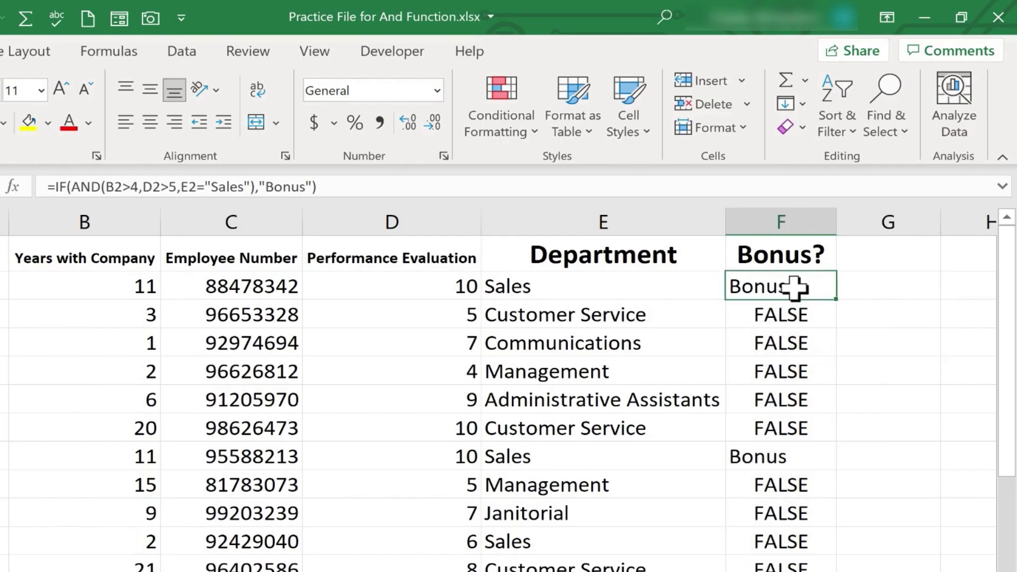
double_click(811, 290)
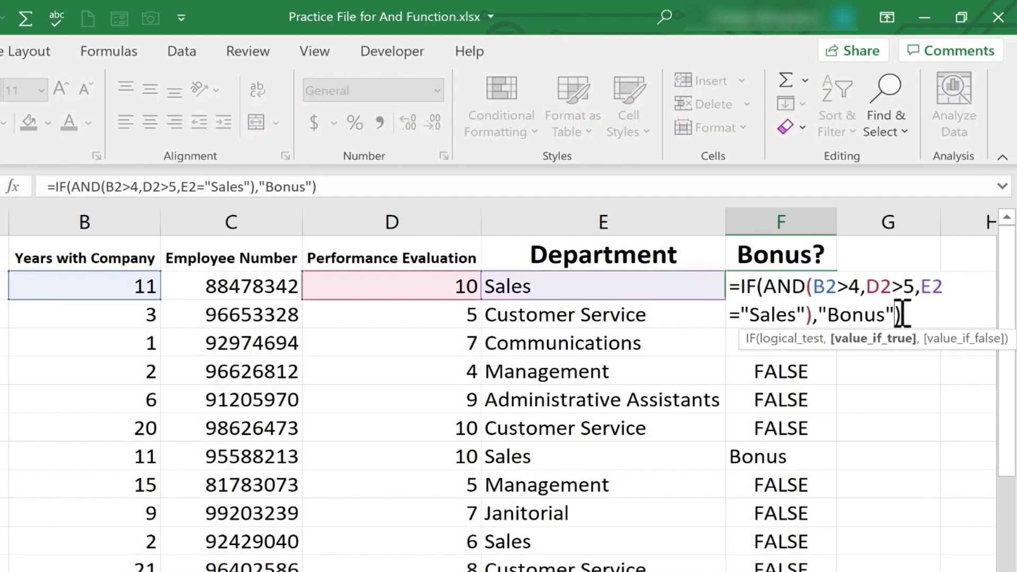
Add "Nothing" as the value-if-false argument in F2's IF formula and commit it
text(,)
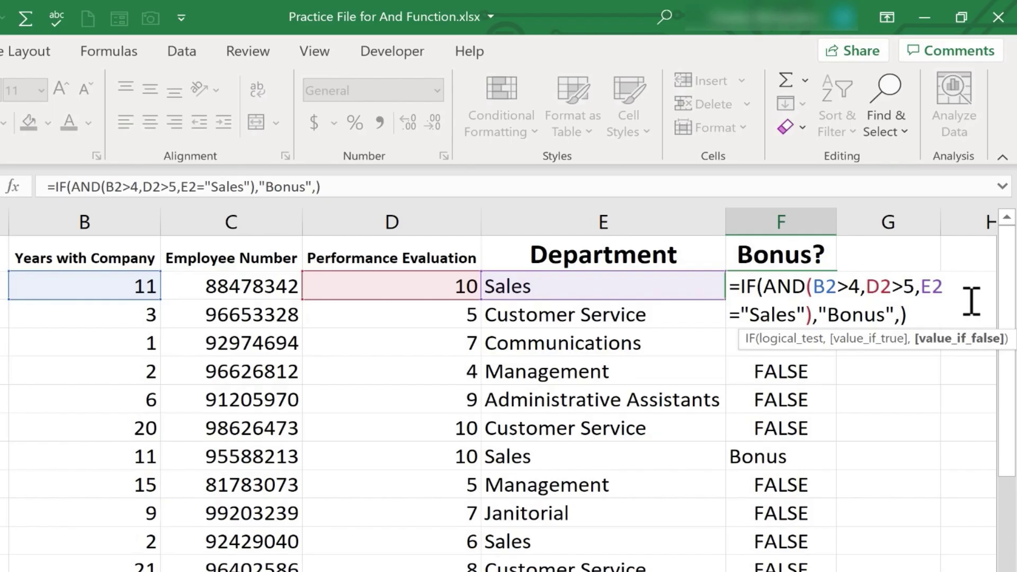
text("Nothing")
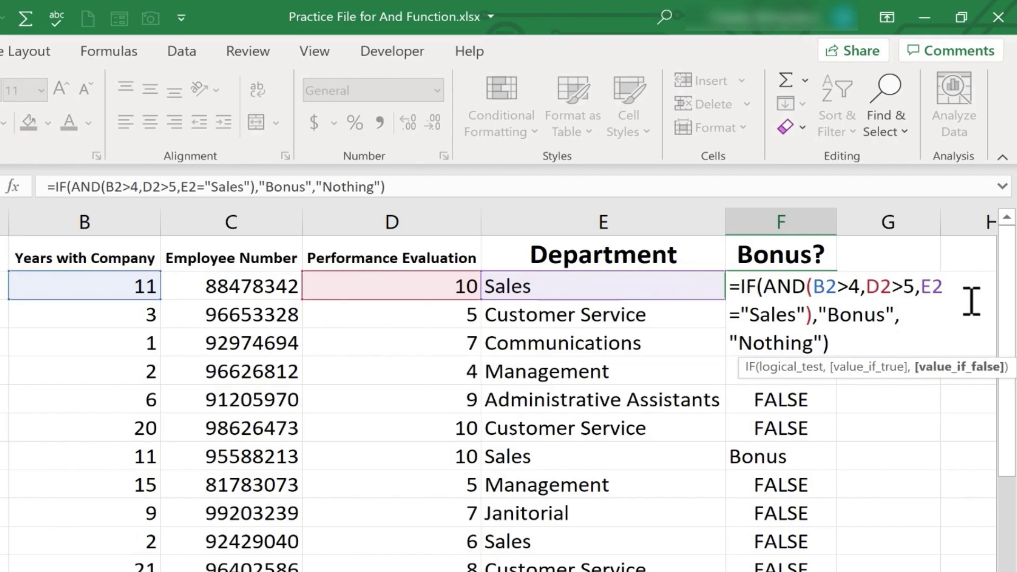
key(Return)
click(831, 286)
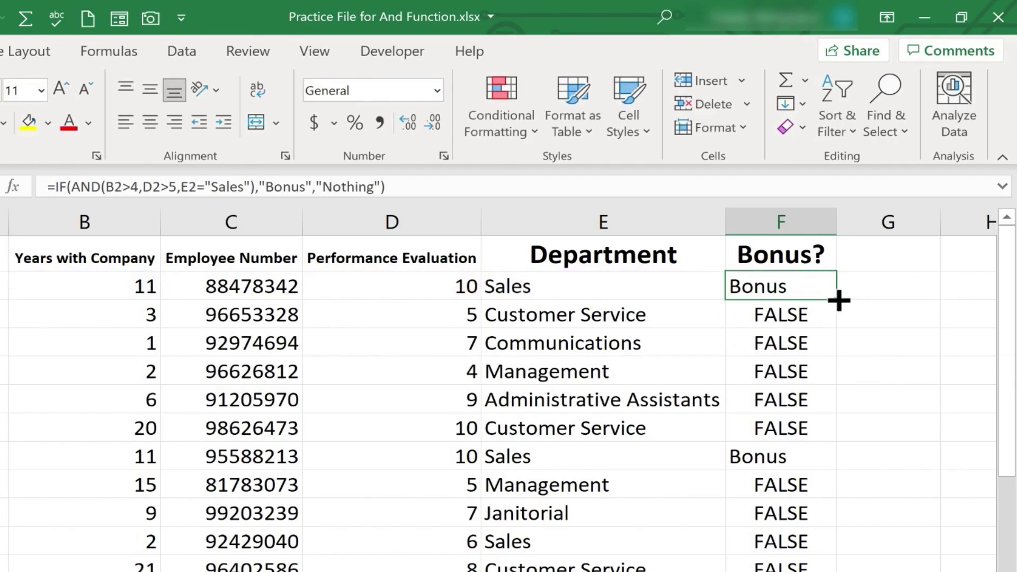
Fill the updated IF formula down column F so non-qualifying employees show Nothing
double_click(839, 300)
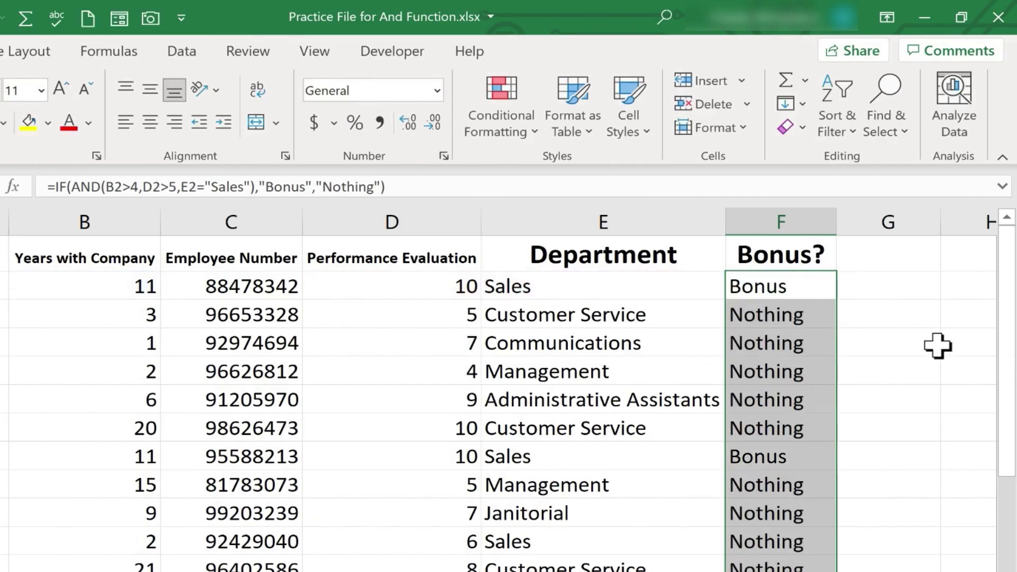
scroll(908, 354, down, 5)
scroll(908, 353, up, 5)
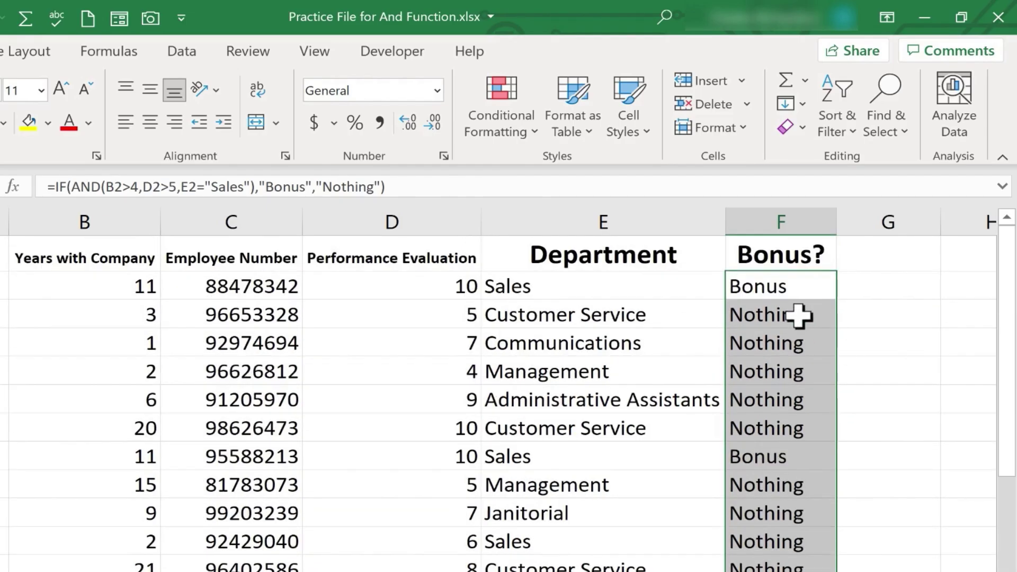
scroll(803, 497, down, 3)
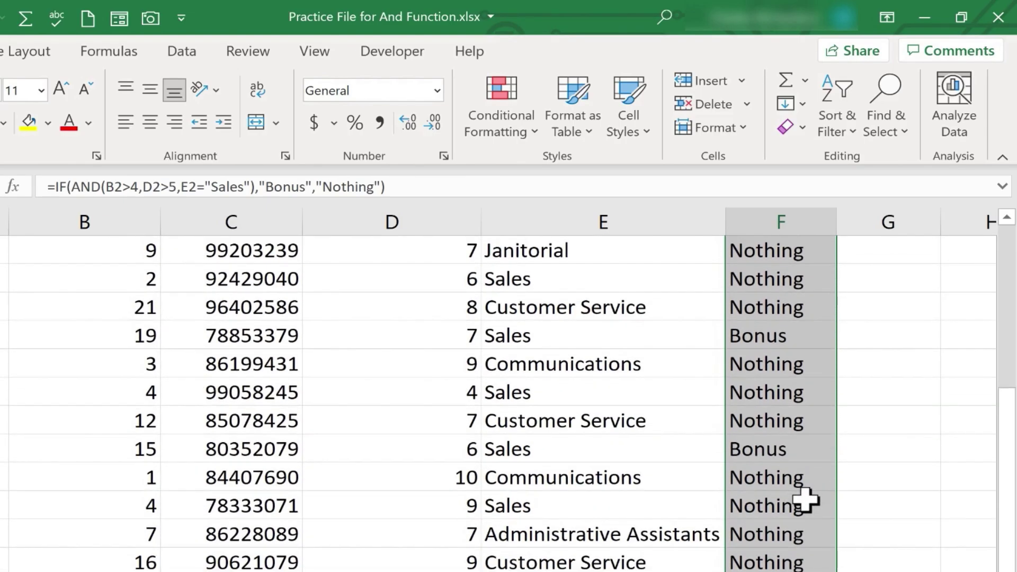
scroll(804, 477, up, 3)
click(869, 342)
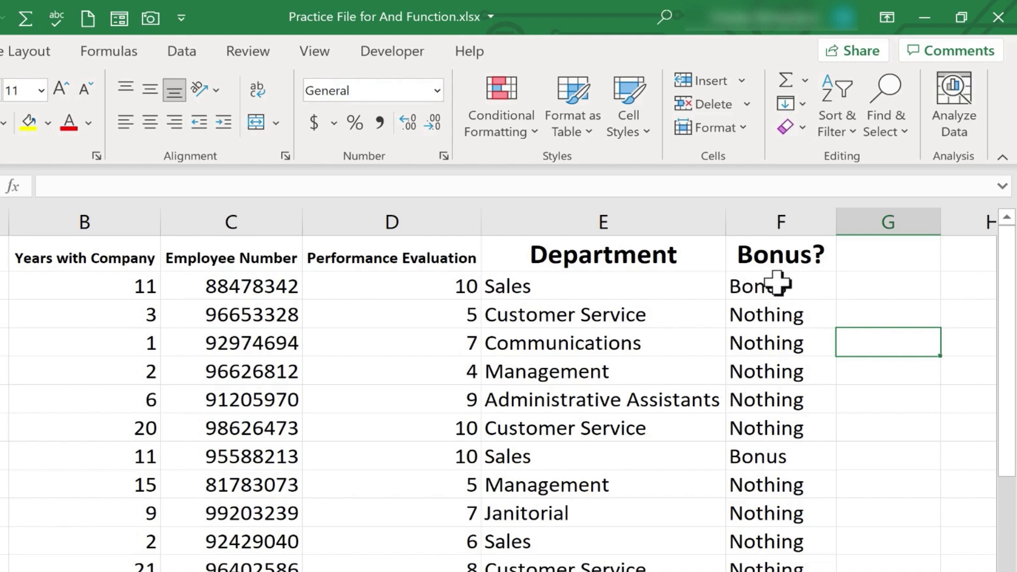
key(Down)
key(Down)
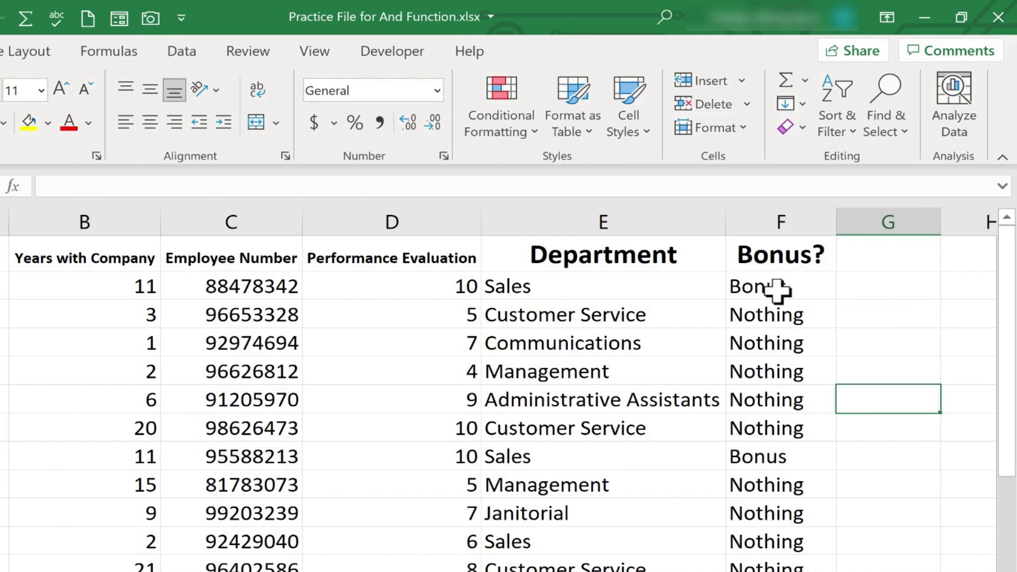
click(811, 293)
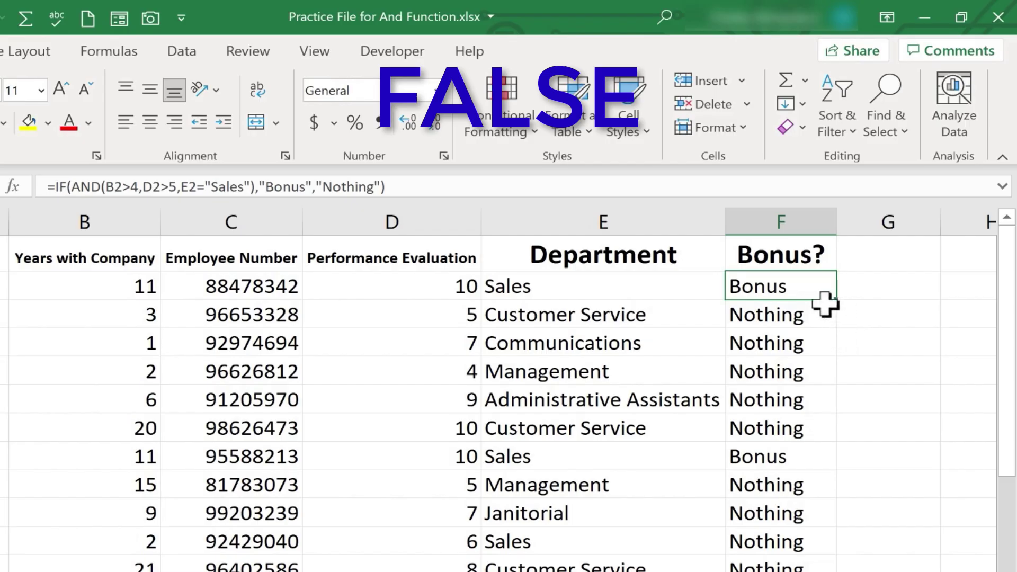
double_click(772, 288)
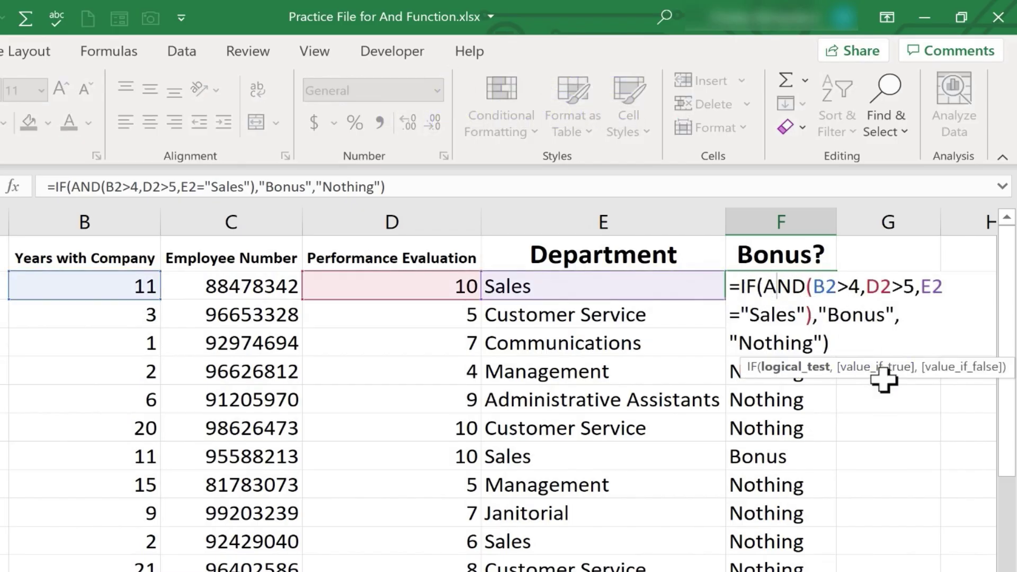
click(954, 421)
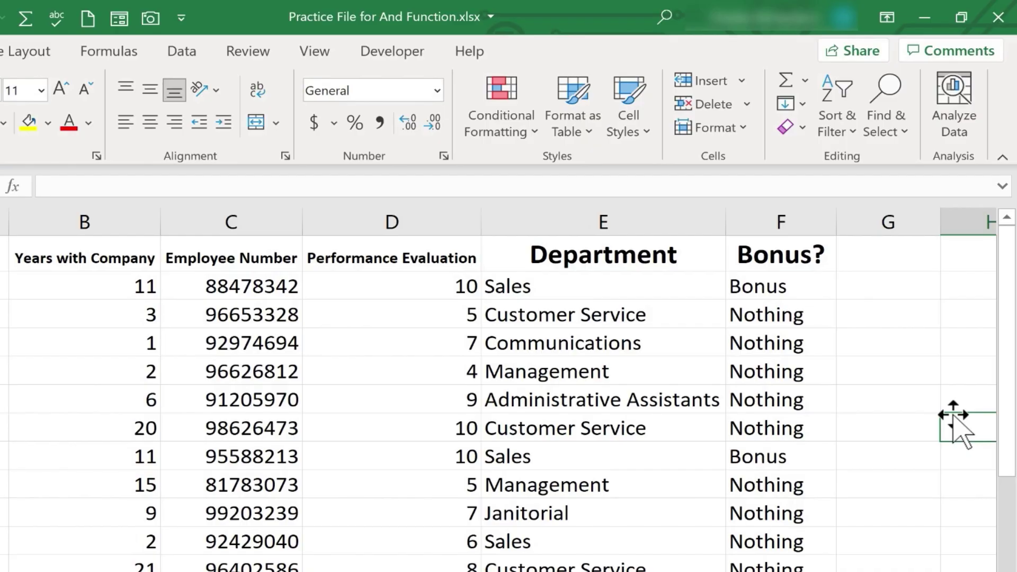